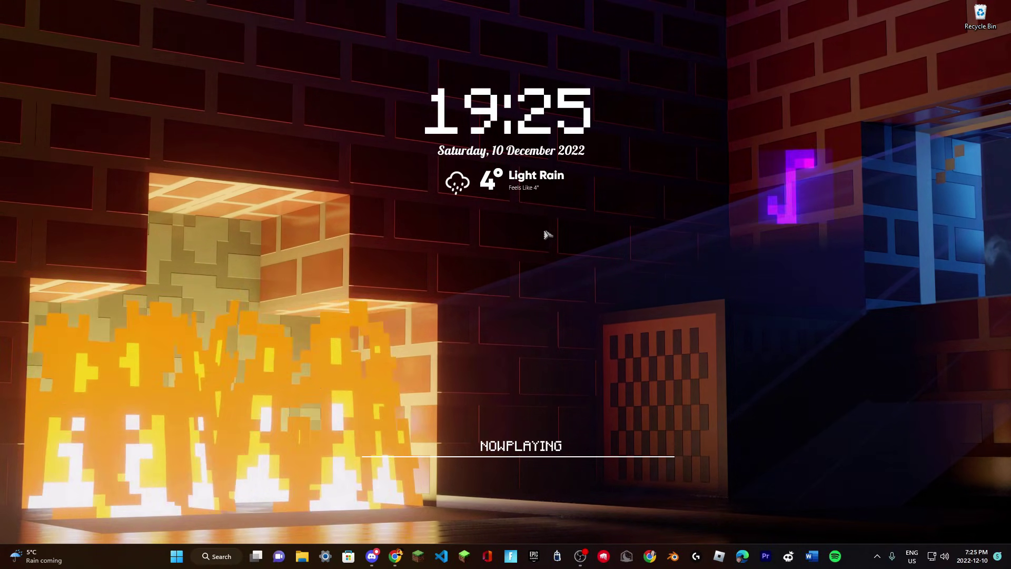
Open the skin's Edit Weather Variables file, choosing Notepad as the permanent app for .inc files.
right_click(516, 182)
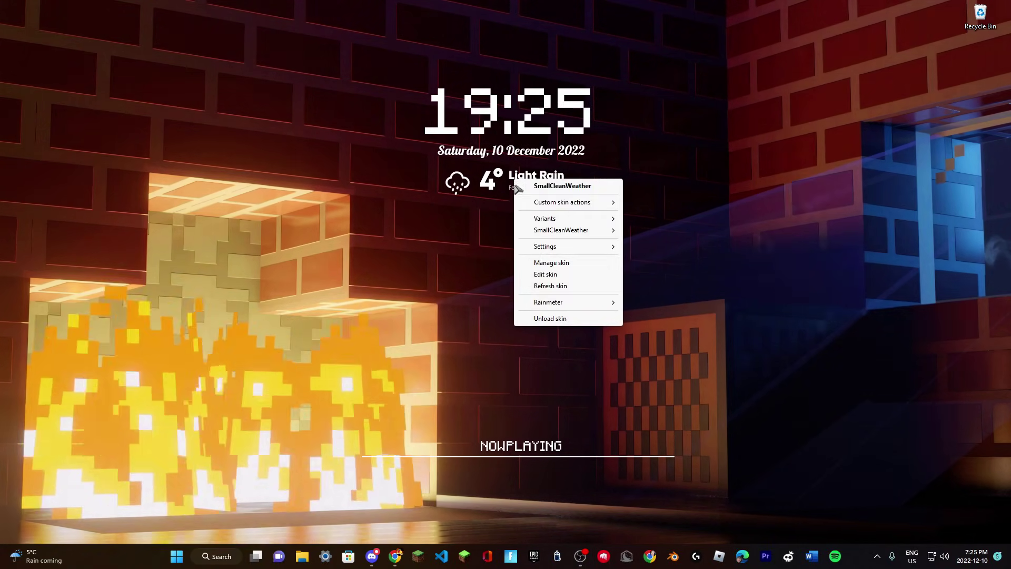
mouse_move(524, 203)
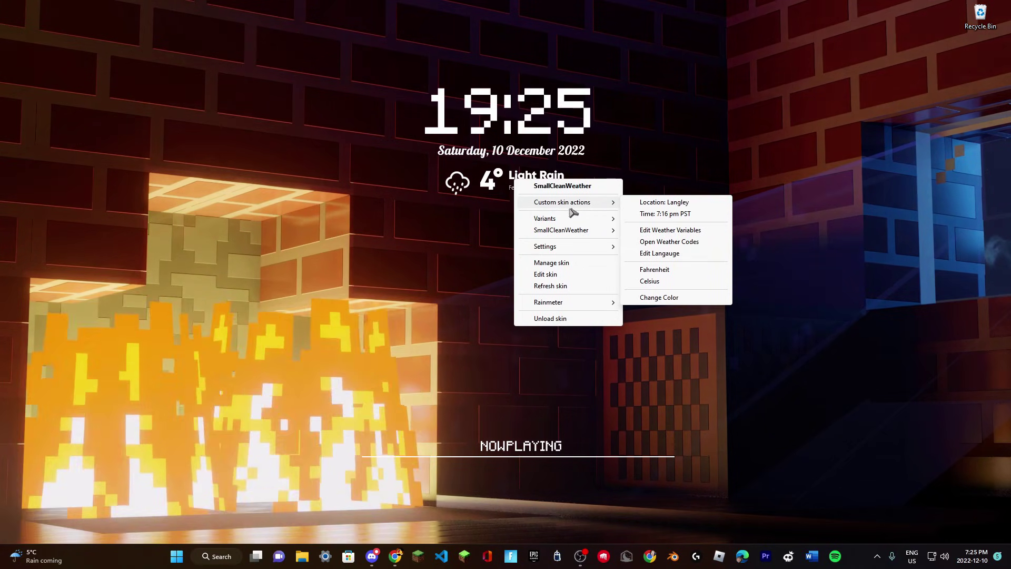
click(665, 232)
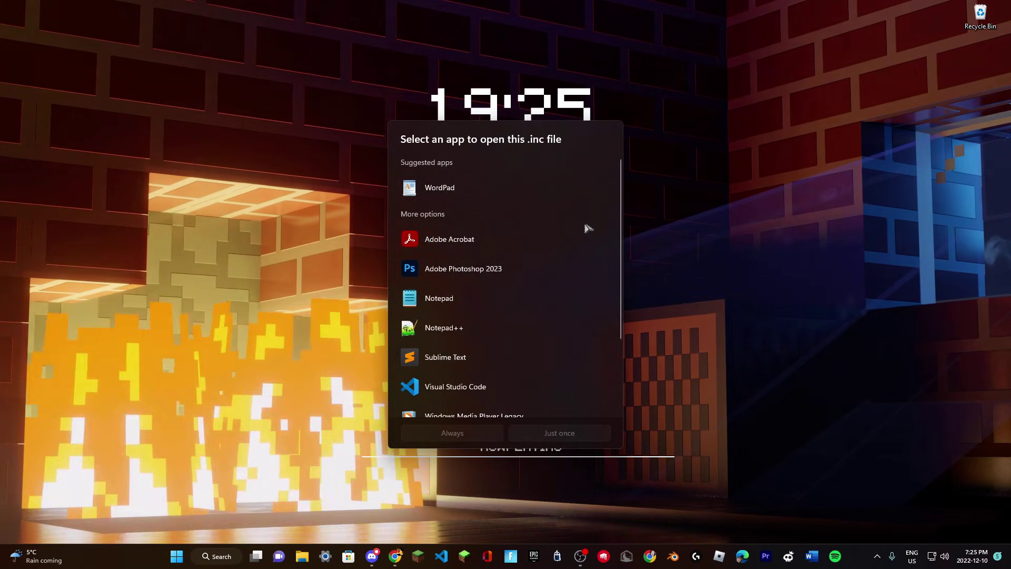
click(440, 298)
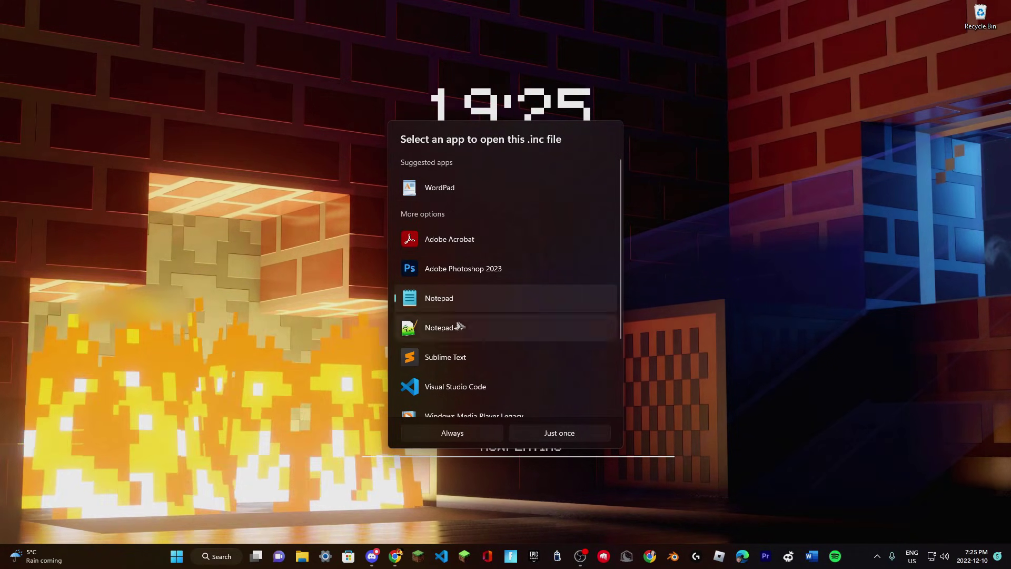
click(469, 434)
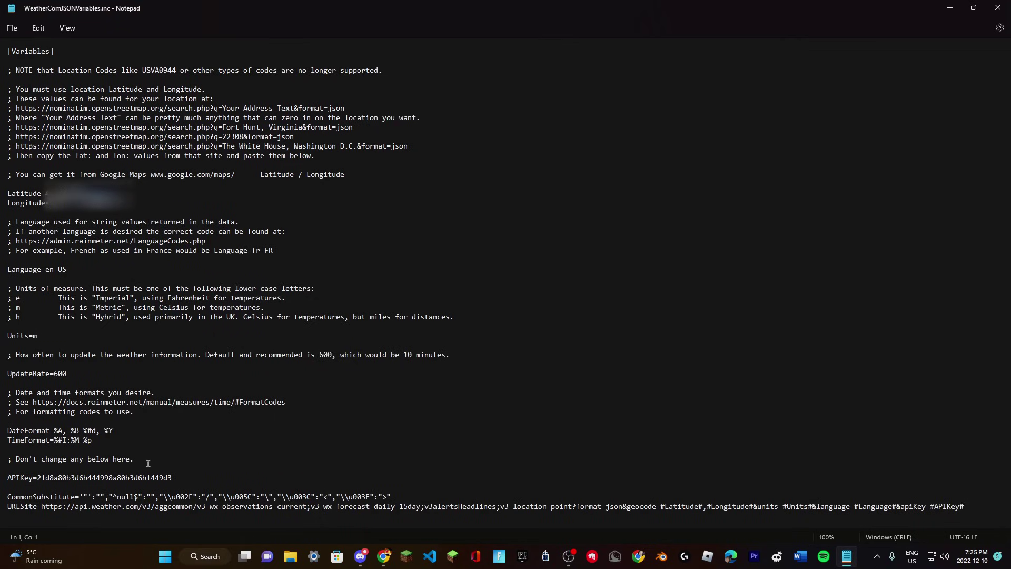
click(180, 479)
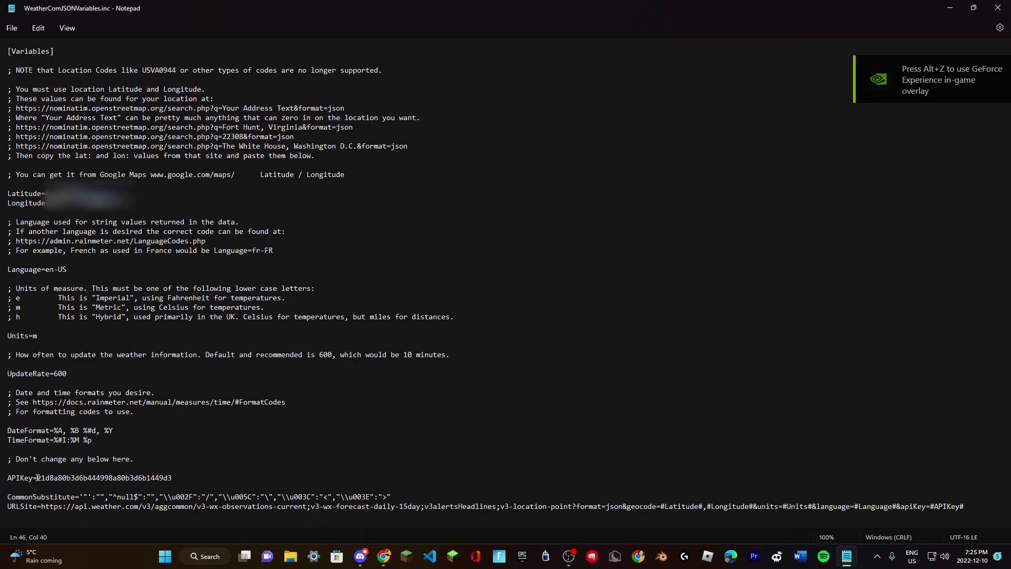
drag(44, 478, 173, 483)
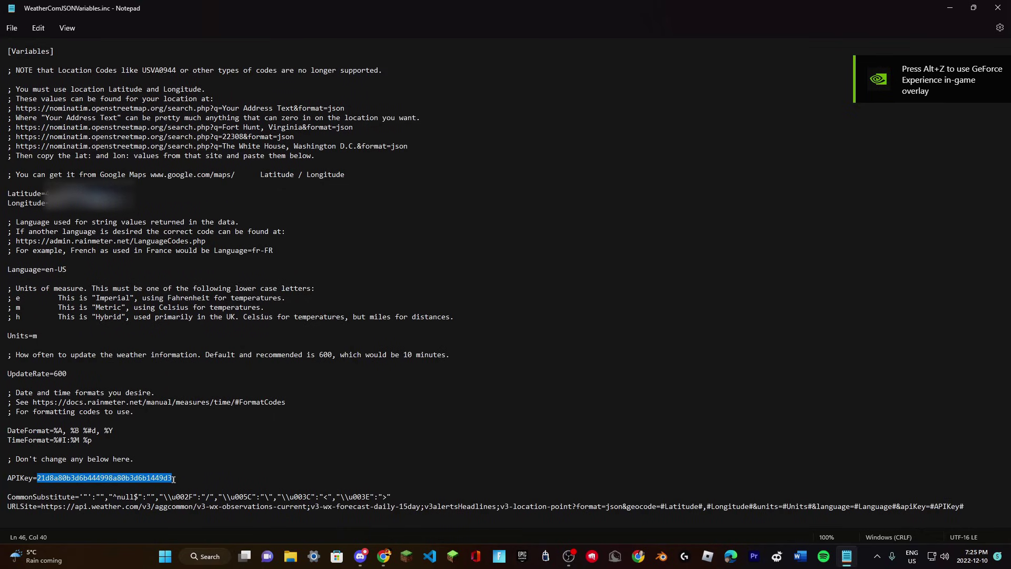
click(183, 477)
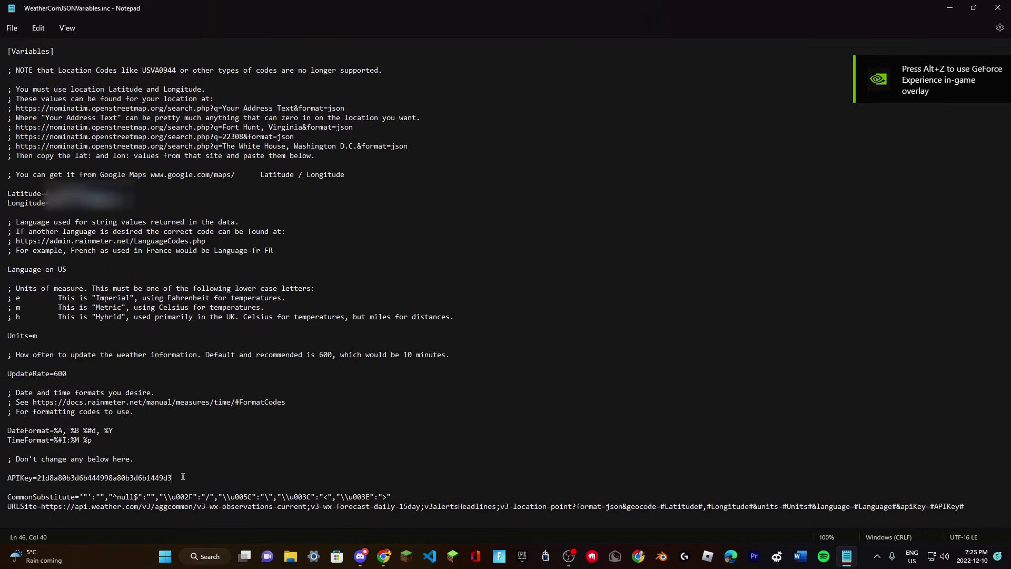
drag(172, 480, 37, 479)
click(205, 466)
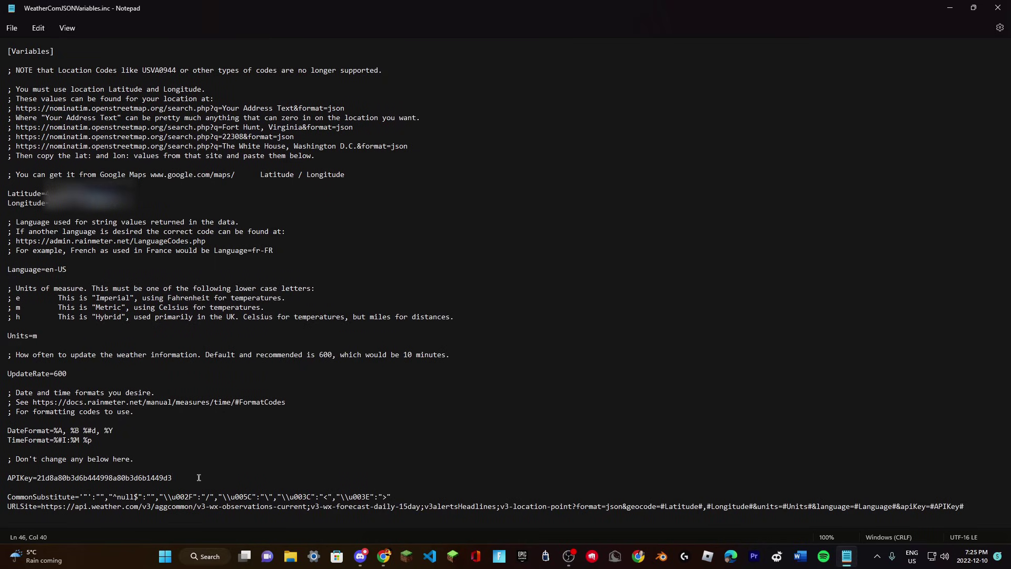
drag(190, 477, 37, 477)
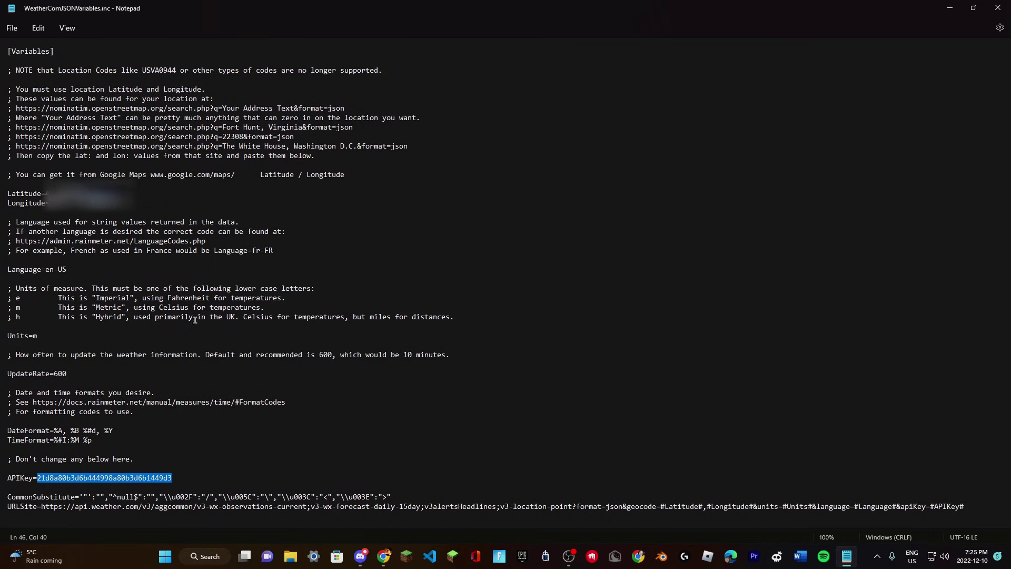
click(159, 99)
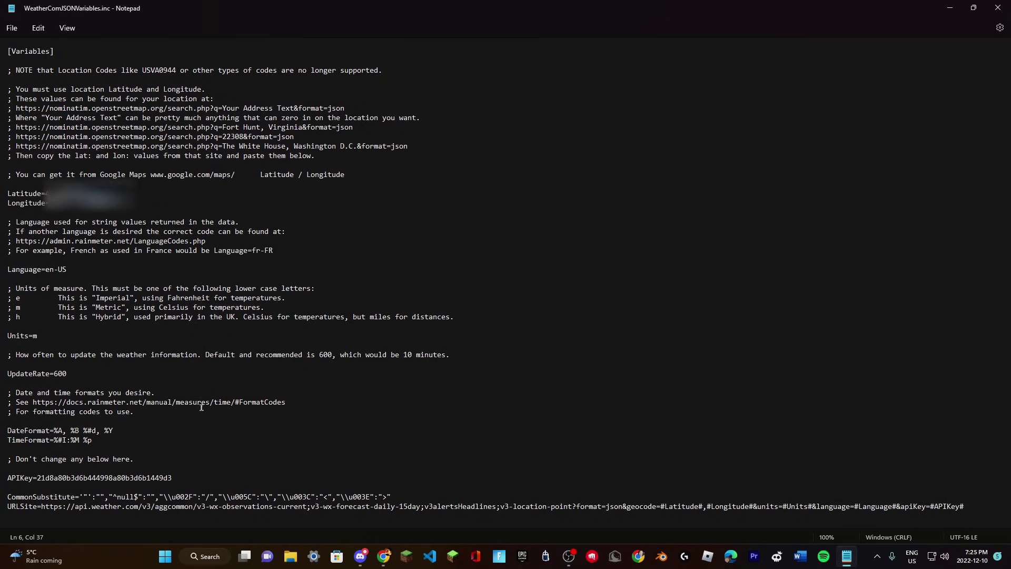
key(ctrl+f)
text(APIKey)
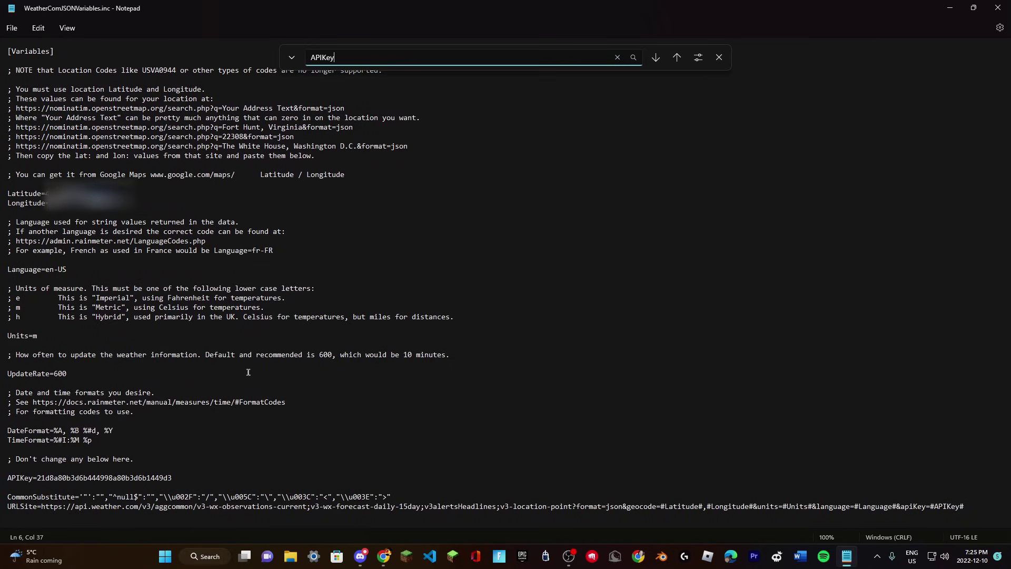
key(Return)
click(719, 57)
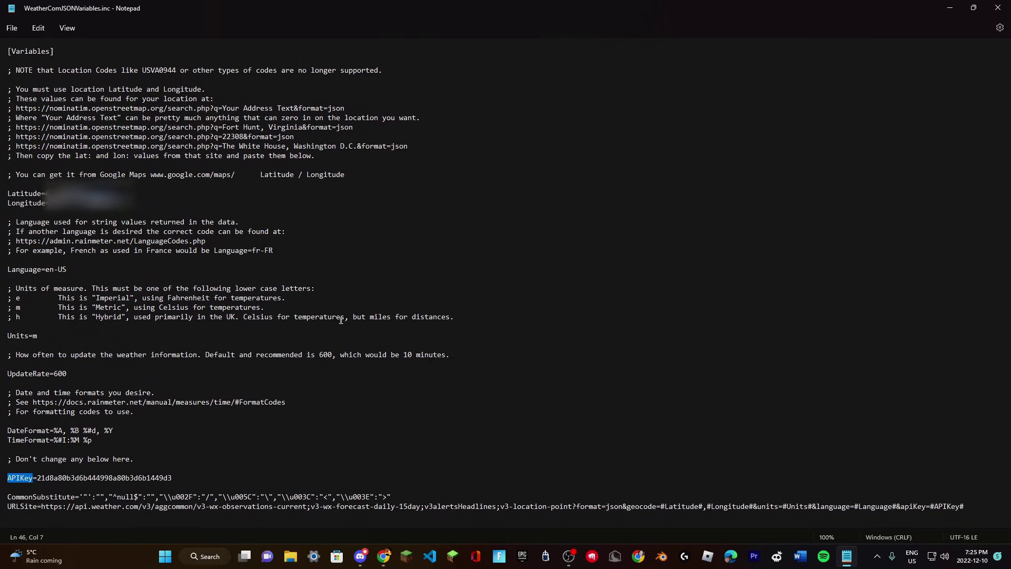
click(173, 478)
drag(177, 480, 38, 481)
click(175, 456)
click(387, 556)
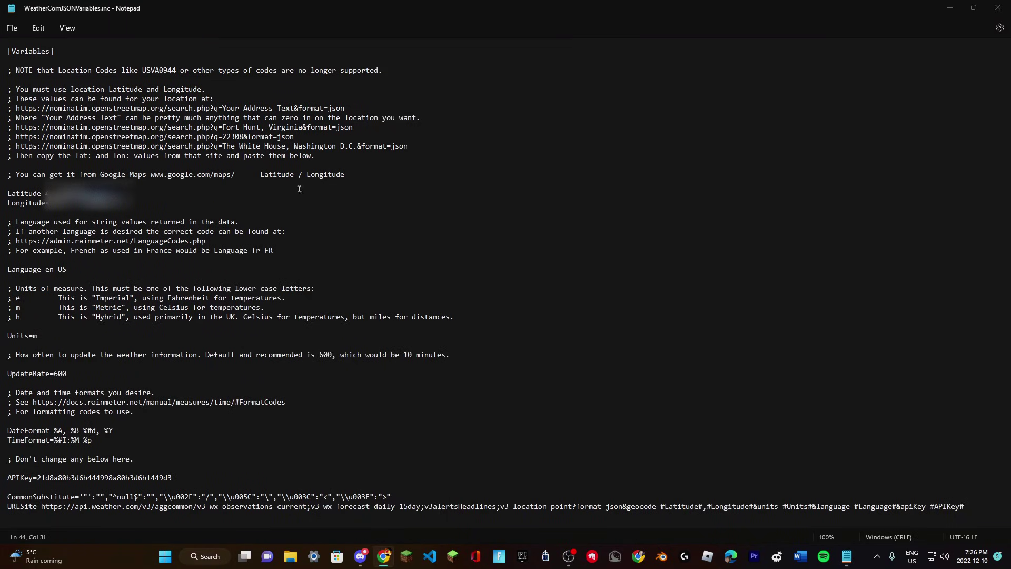
text(goog)
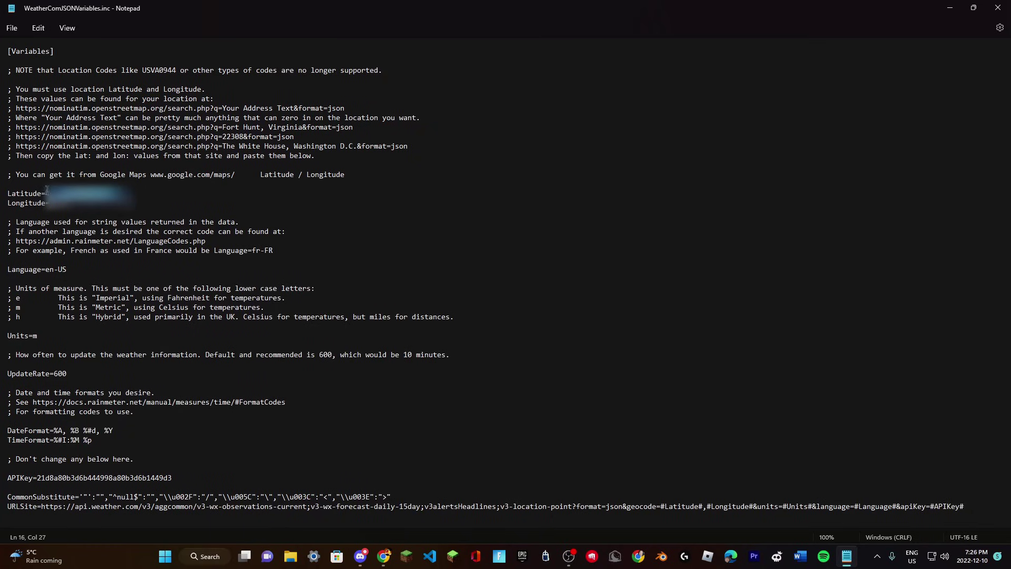
Go over the Latitude and Longitude values in WeatherComJSONVariables.inc, selecting each in turn.
click(137, 196)
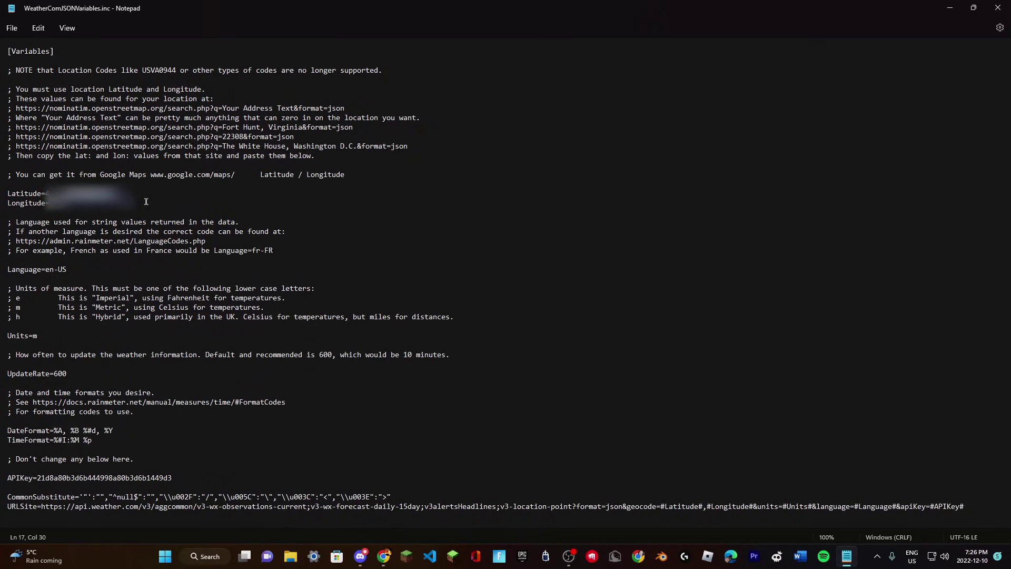
drag(138, 196, 42, 193)
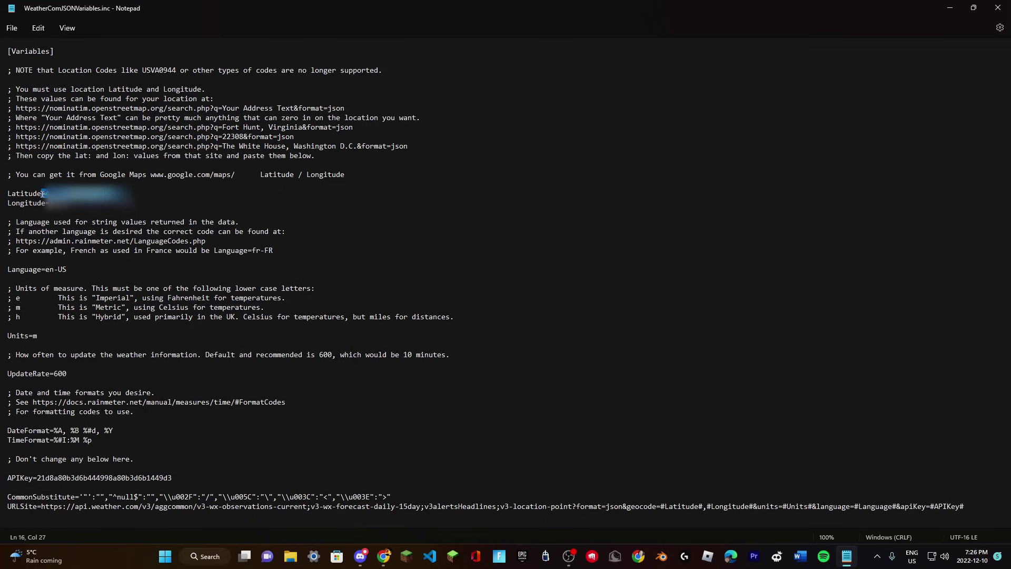
key(ctrl+v)
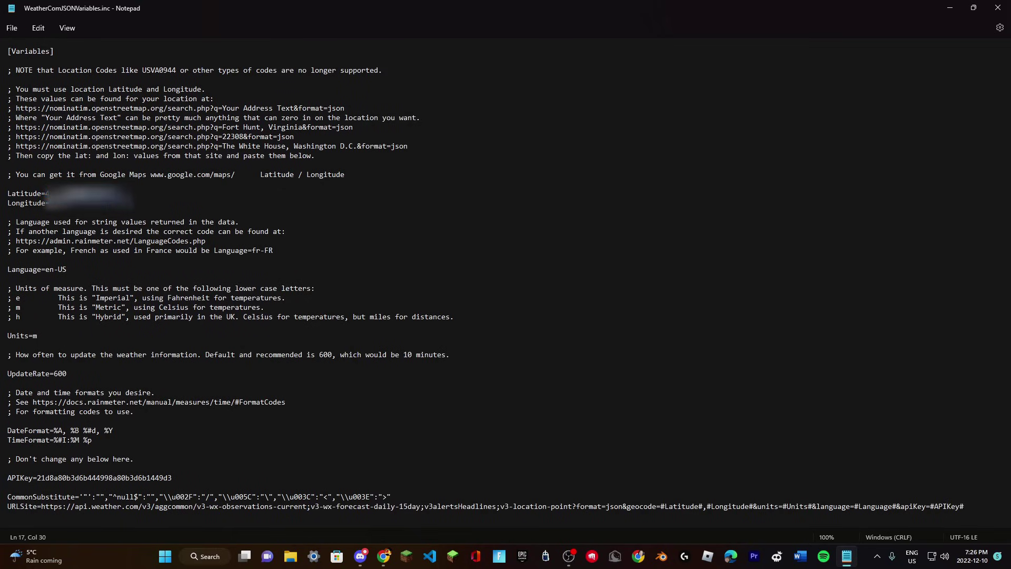
key(Down)
drag(137, 202, 50, 203)
click(135, 196)
drag(28, 204, 135, 203)
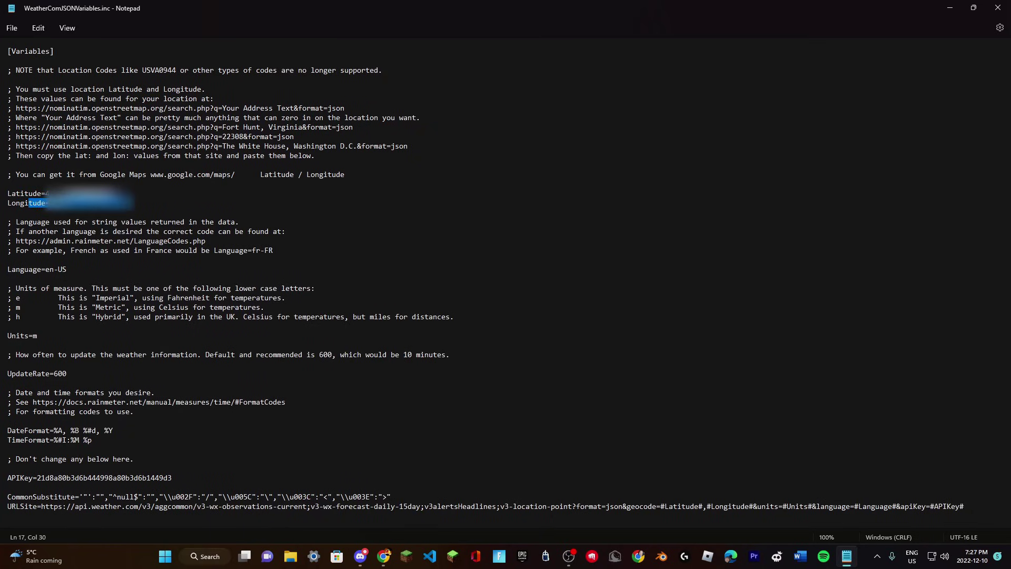
click(135, 195)
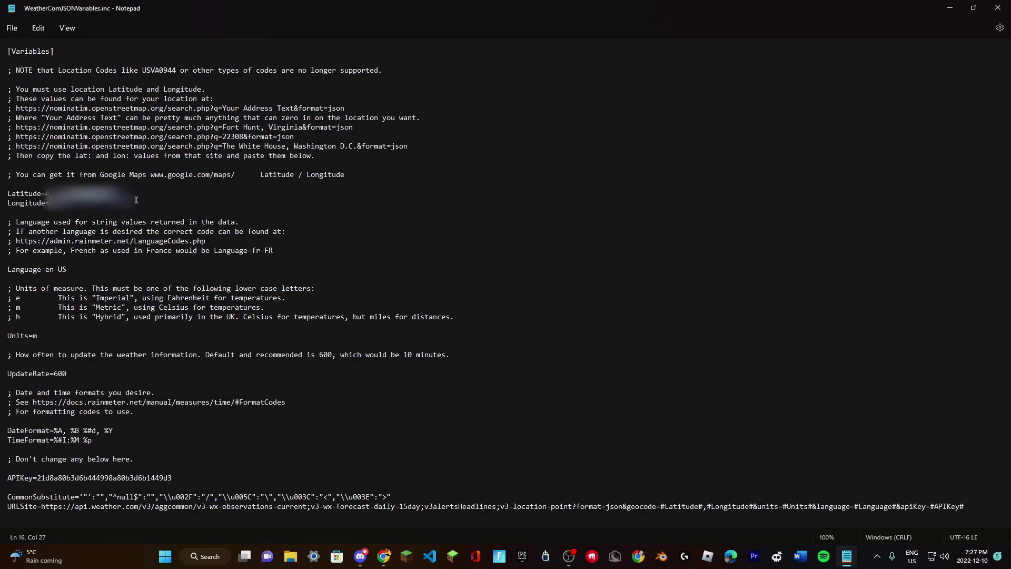
Close the variables file and refresh the SmallCleanWeather skin twice.
click(998, 7)
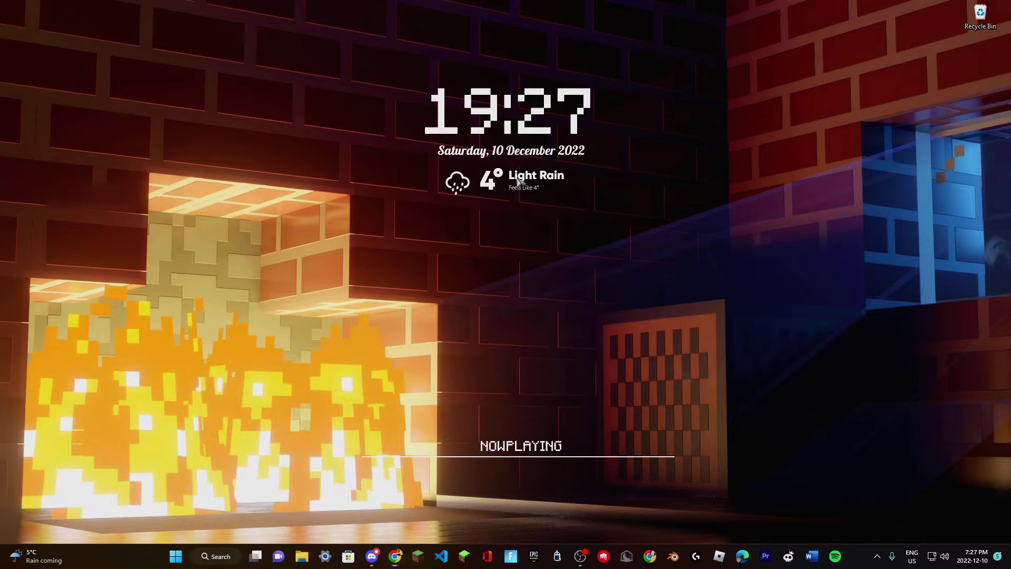
right_click(517, 179)
click(558, 285)
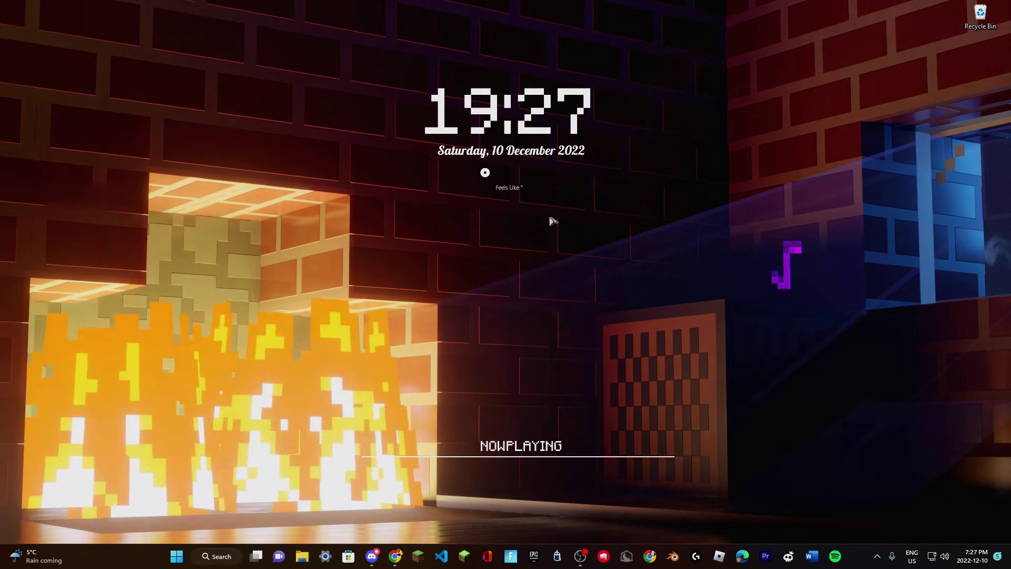
right_click(514, 189)
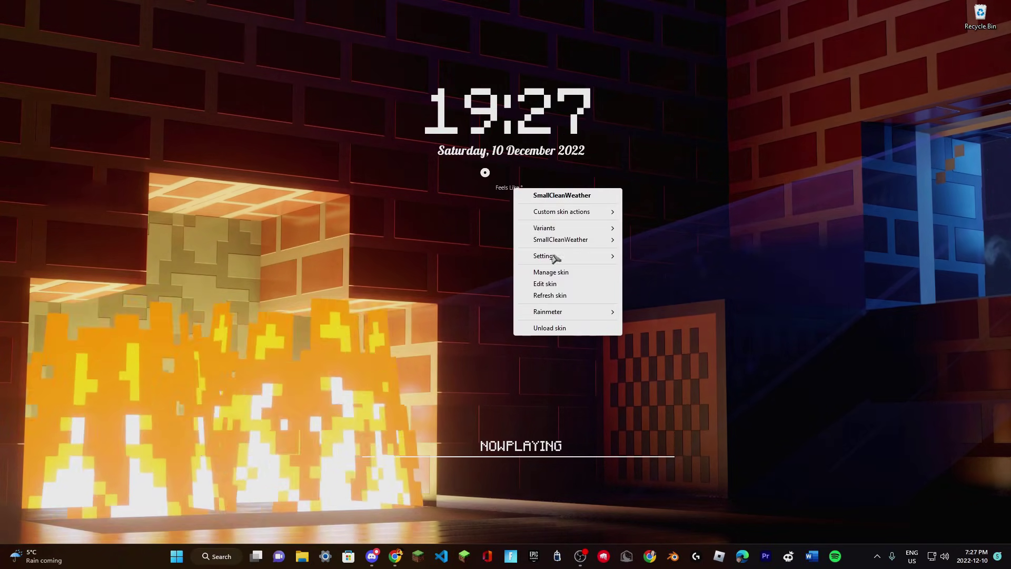
click(558, 296)
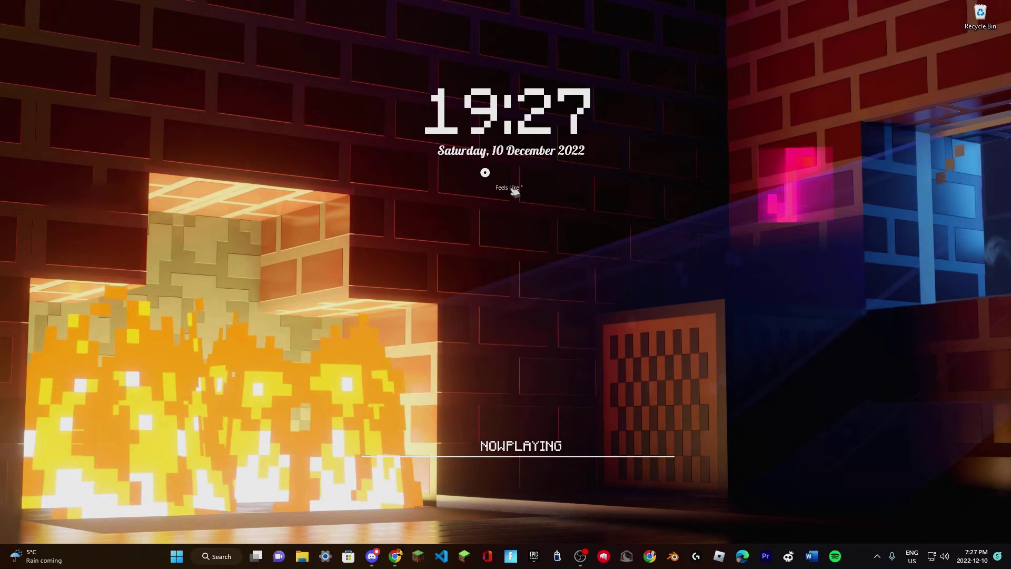
Browse the weather skin's Settings and Variants submenus.
right_click(511, 189)
mouse_move(571, 256)
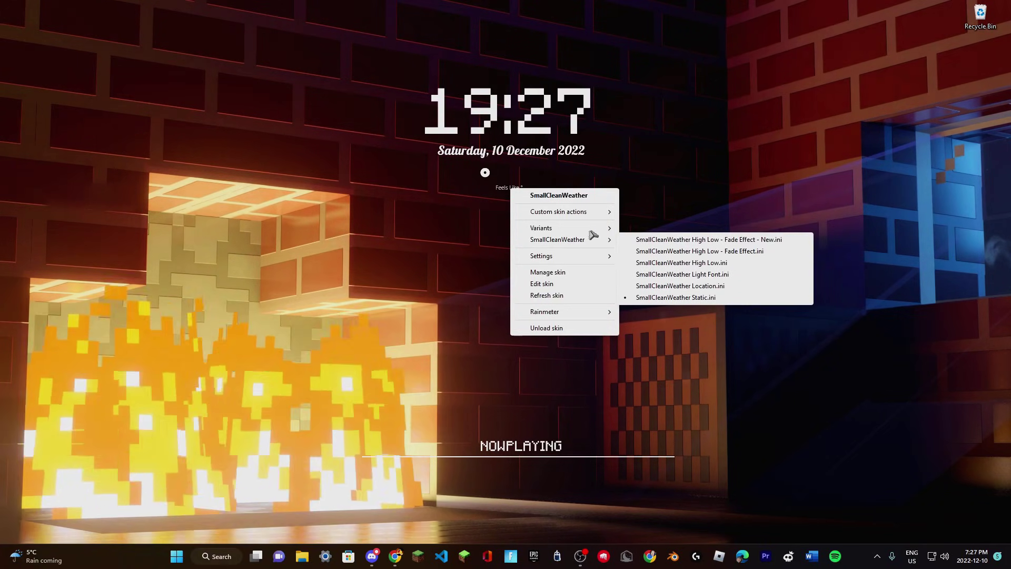
mouse_move(592, 231)
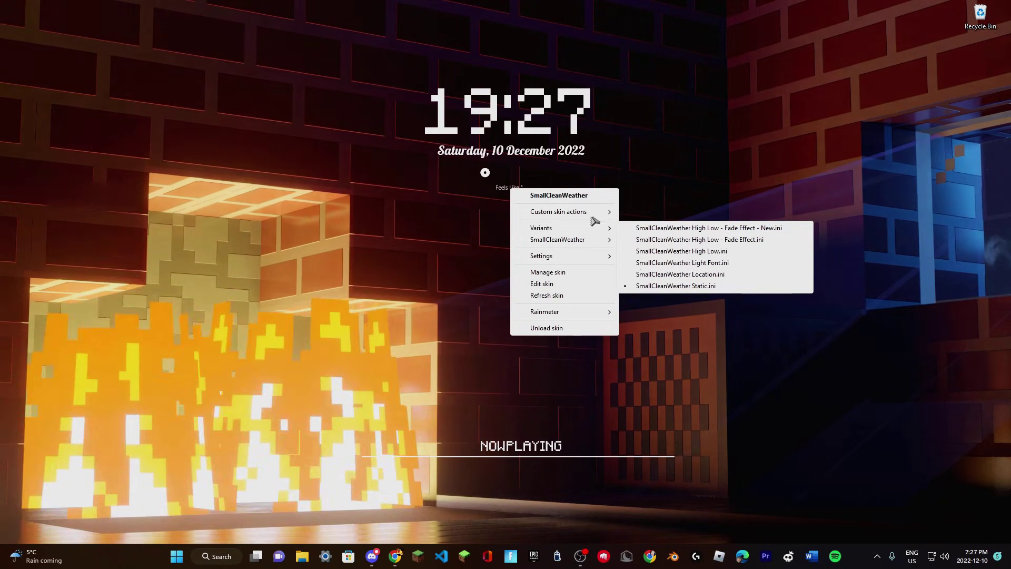
Reopen WeatherComJSONVariables.inc maximized, close it, and refresh the weather skin again.
click(666, 239)
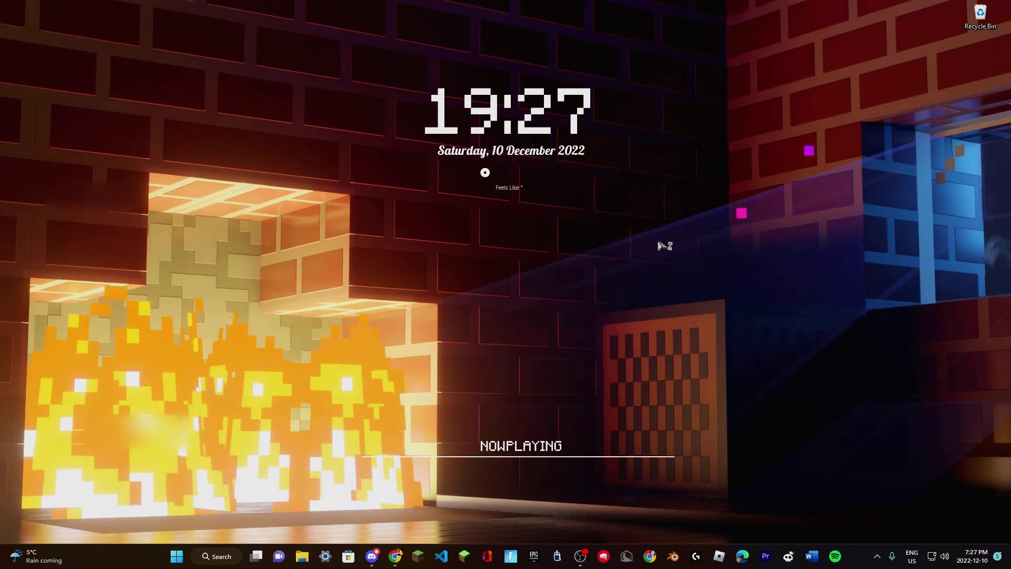
key(super+Up)
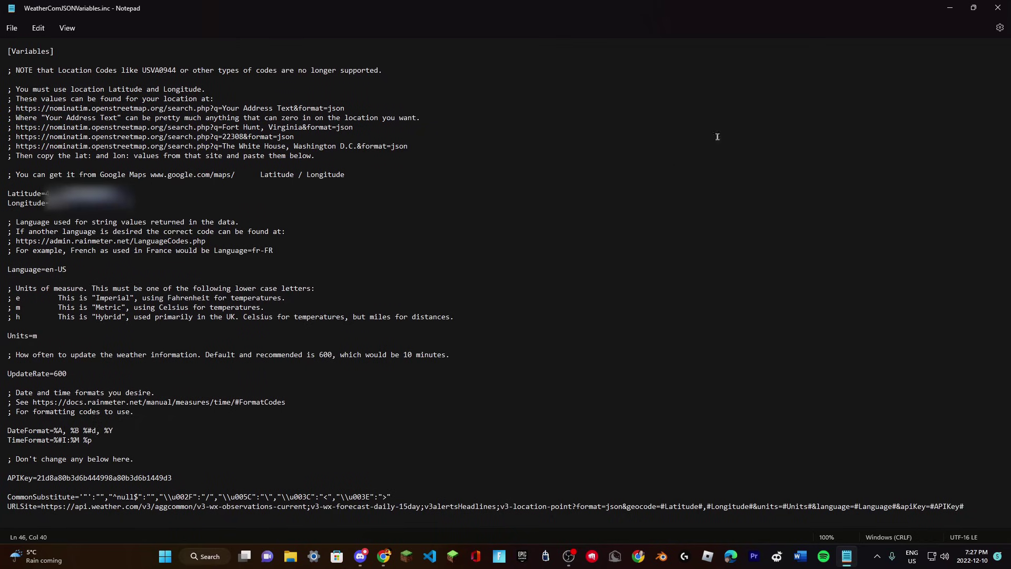
click(998, 7)
right_click(503, 185)
click(550, 297)
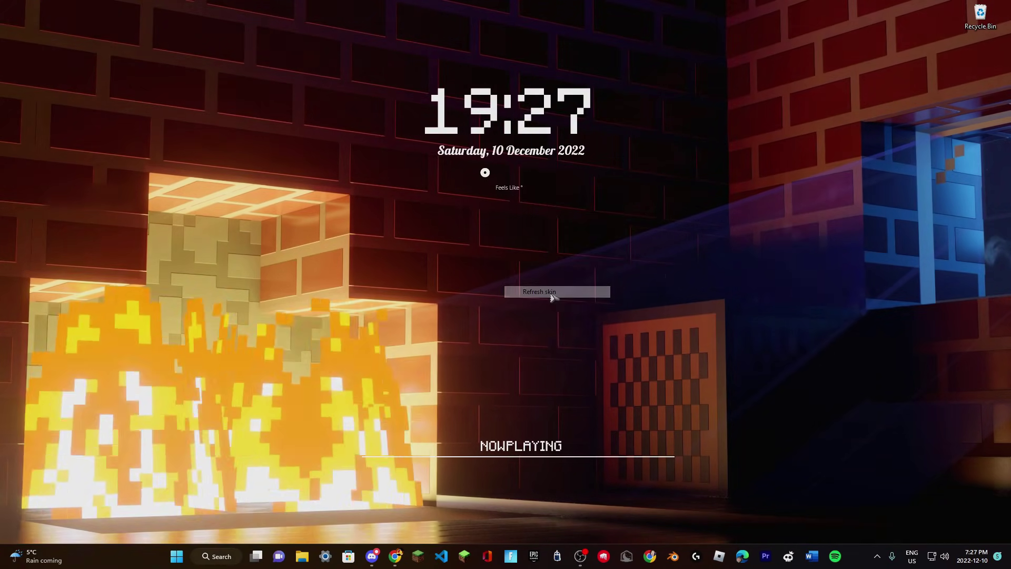